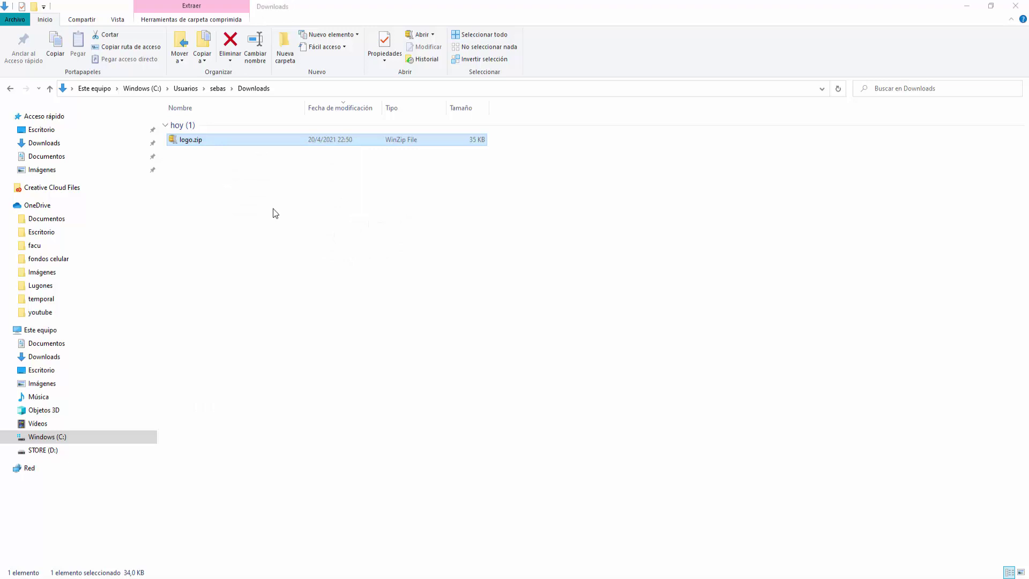
# Open the logo folder in Downloads and rename logo.png to TuEmpresa1.png
pyautogui.doubleClick(185, 152)
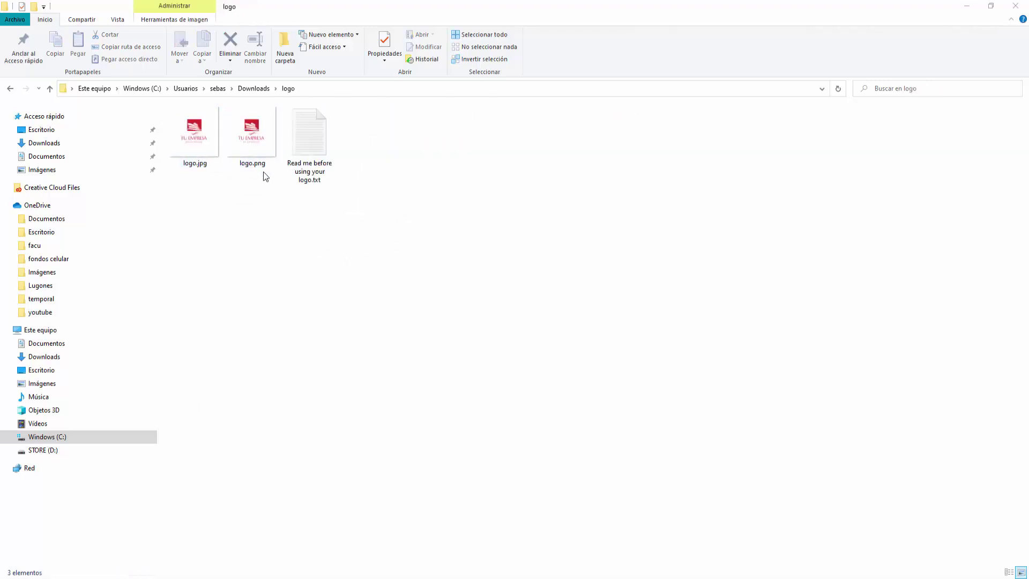
pyautogui.click(256, 172)
pyautogui.click(190, 159)
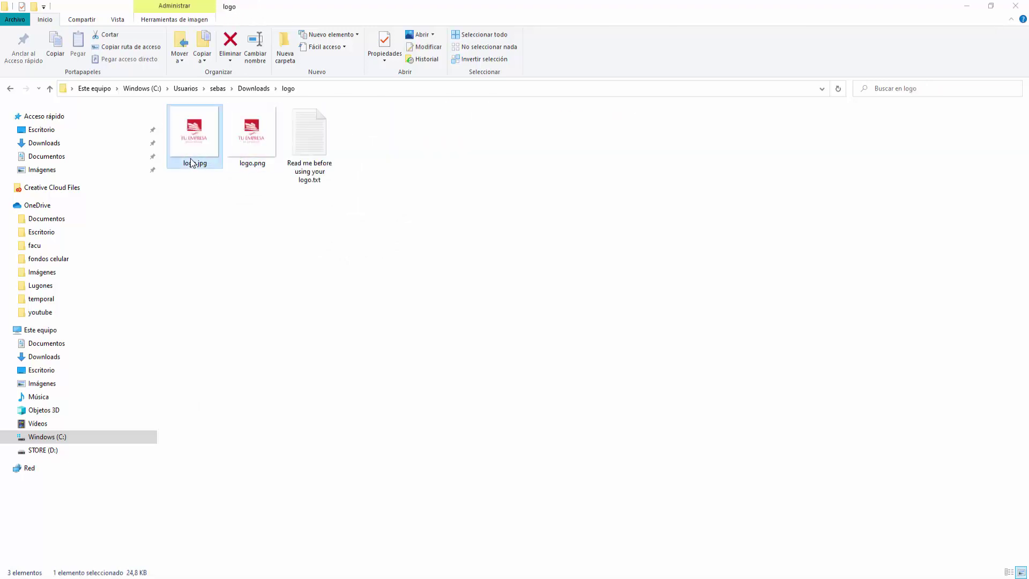
pyautogui.click(259, 152)
pyautogui.click(255, 168)
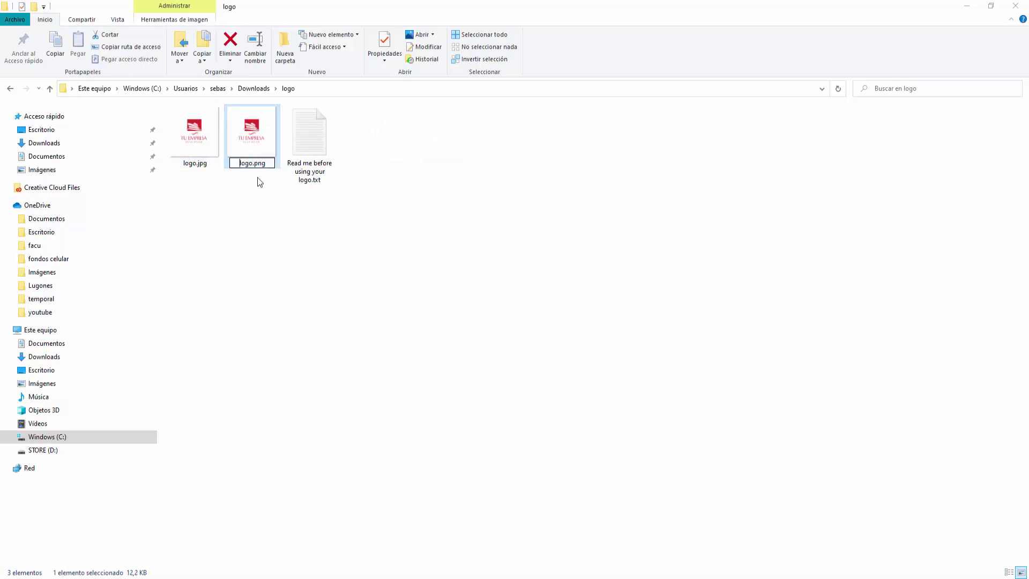
pyautogui.press('Delete')
pyautogui.press('Delete')
pyautogui.press('Delete')
pyautogui.press('Delete')
pyautogui.write('TuEmpresa1')
pyautogui.click(259, 188)
pyautogui.click(314, 149)
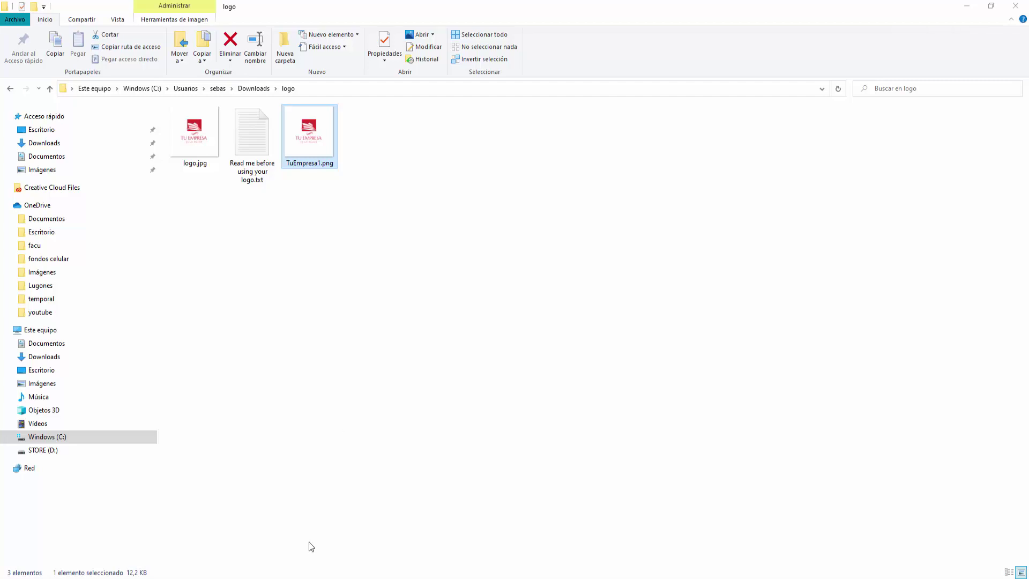
# Switch to the WordPress dashboard in Chrome and open the header's site identity settings (Identidad del sitio) in the theme customizer
pyautogui.moveTo(310, 568)
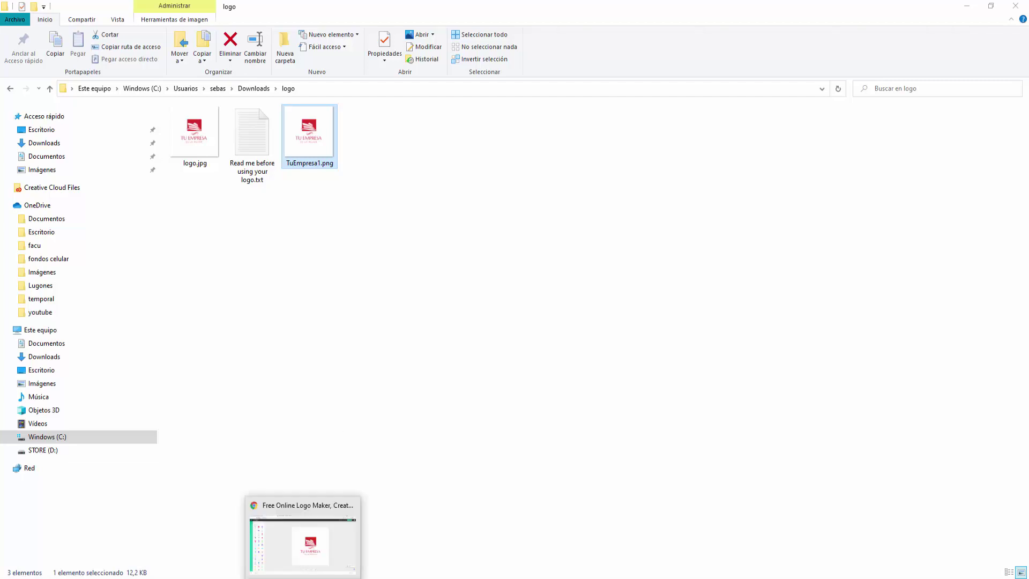
pyautogui.click(311, 542)
pyautogui.click(303, 11)
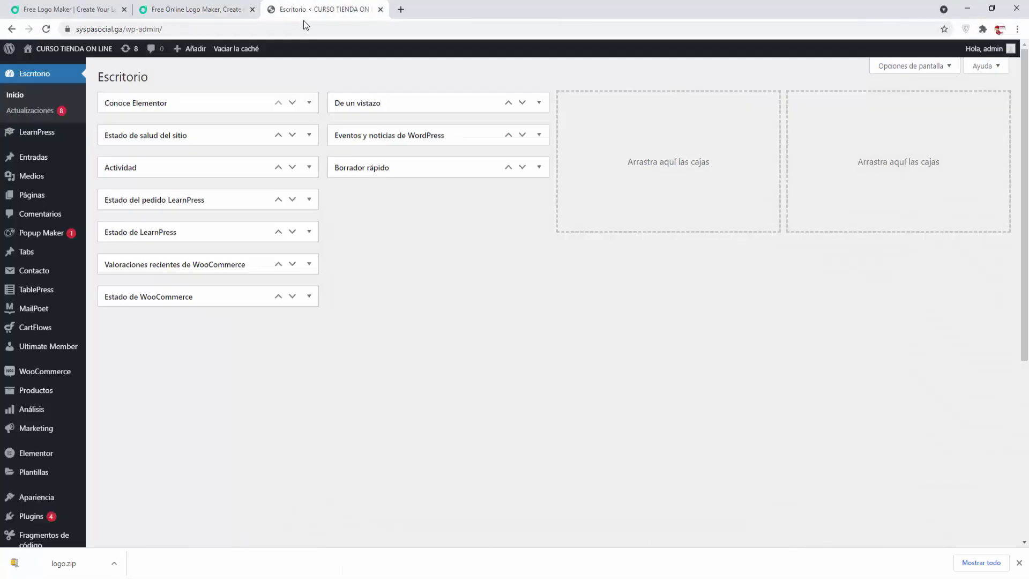
pyautogui.moveTo(51, 498)
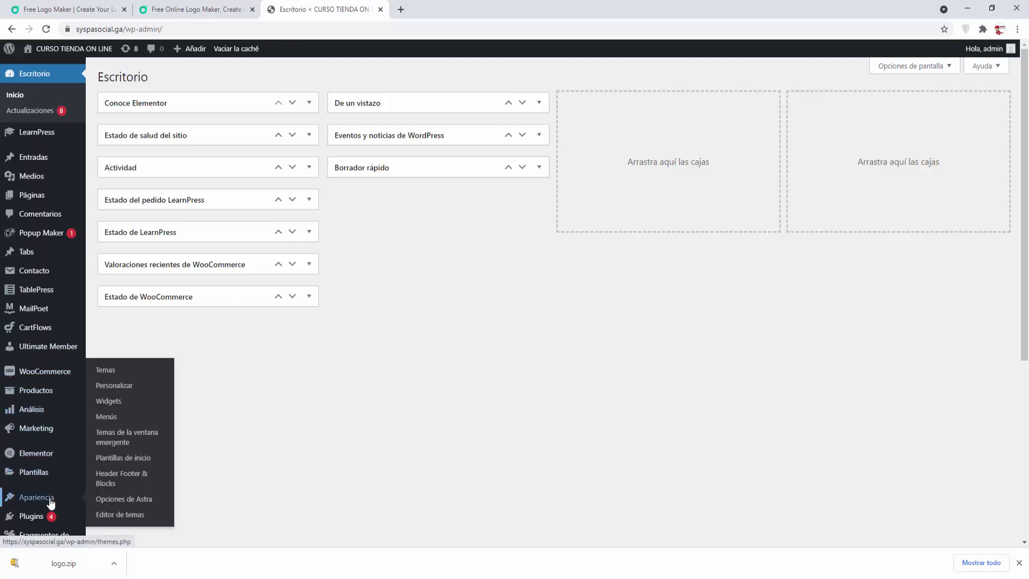
pyautogui.click(115, 385)
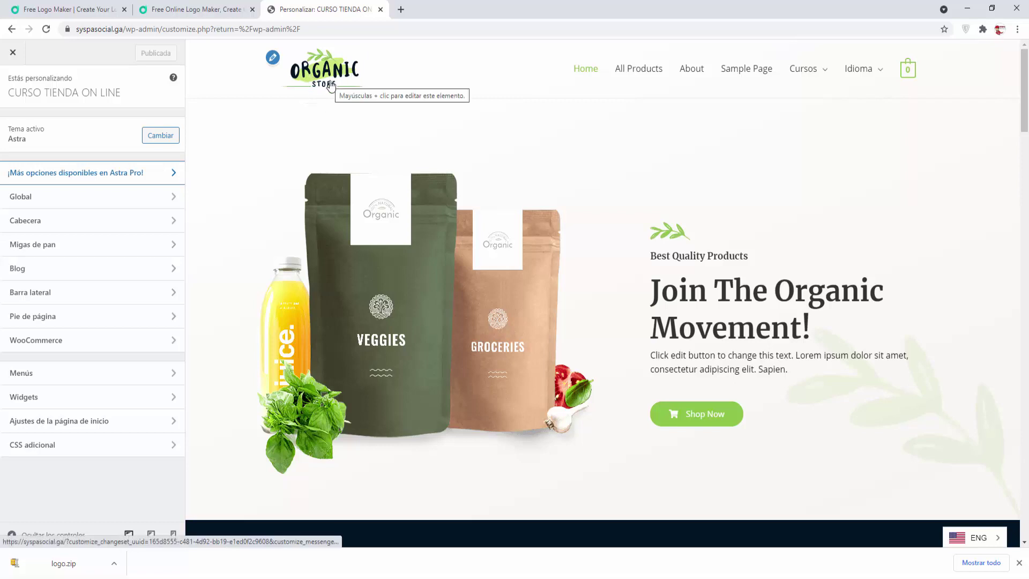
pyautogui.click(172, 223)
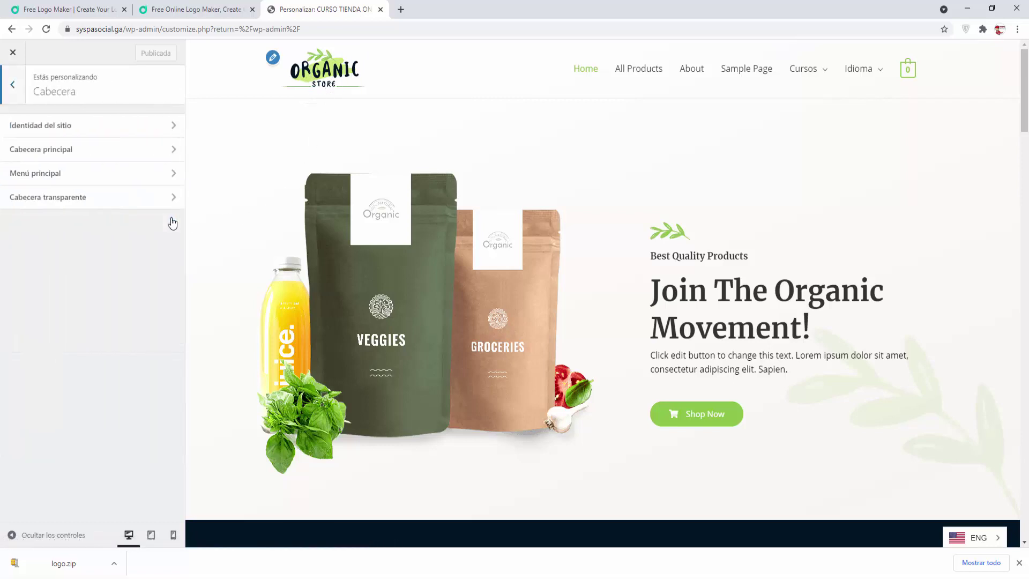
pyautogui.click(174, 126)
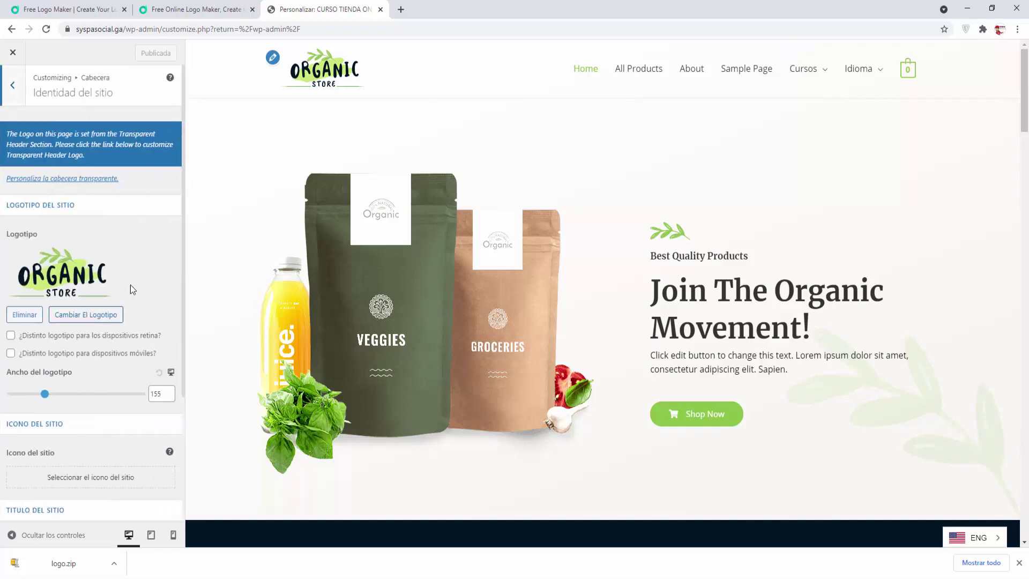
# Replace the site logo by uploading TuEmpresa1.png from the logo folder and selecting it in the media library
pyautogui.click(83, 315)
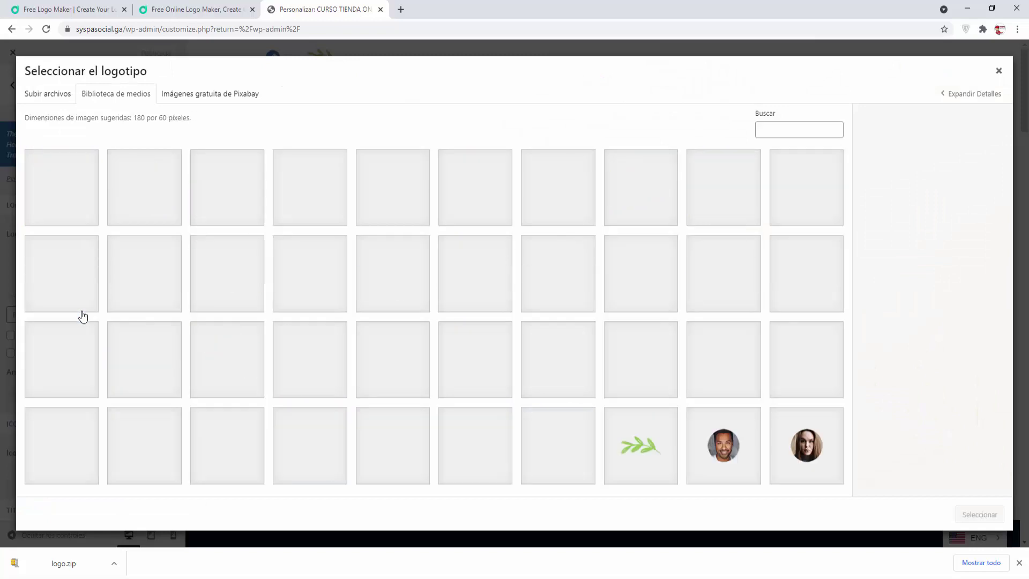
pyautogui.click(43, 95)
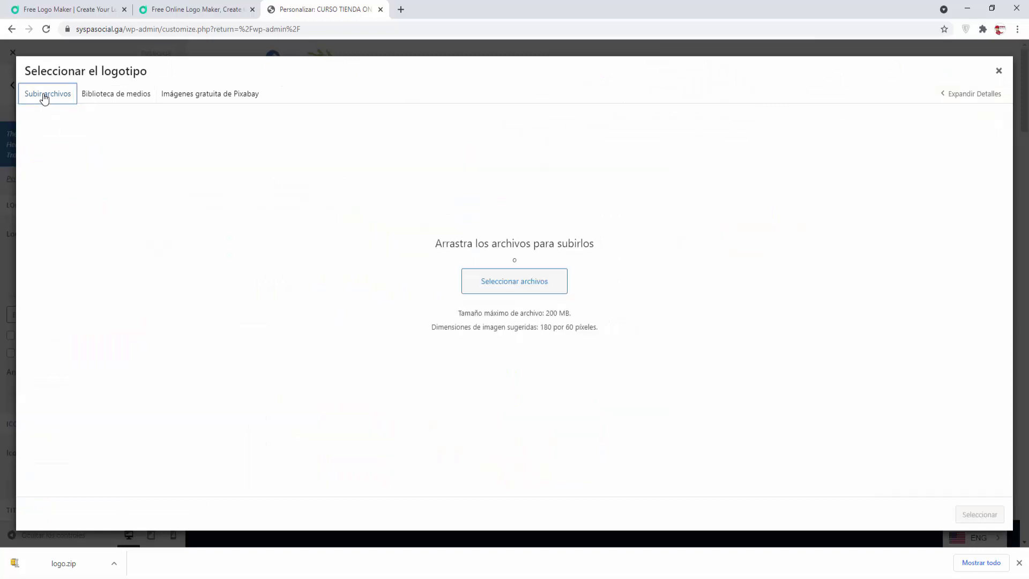
pyautogui.click(502, 281)
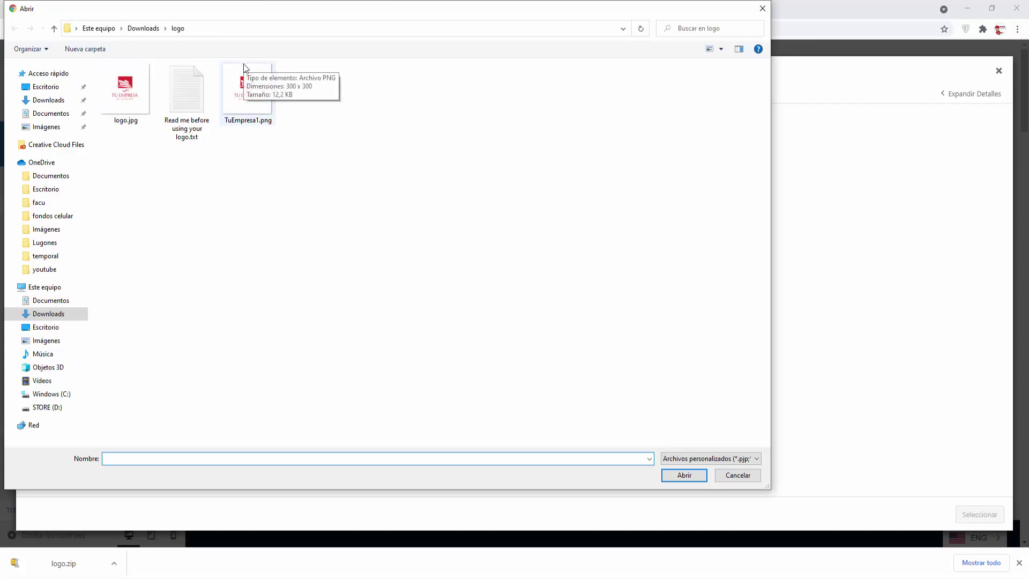
pyautogui.click(249, 101)
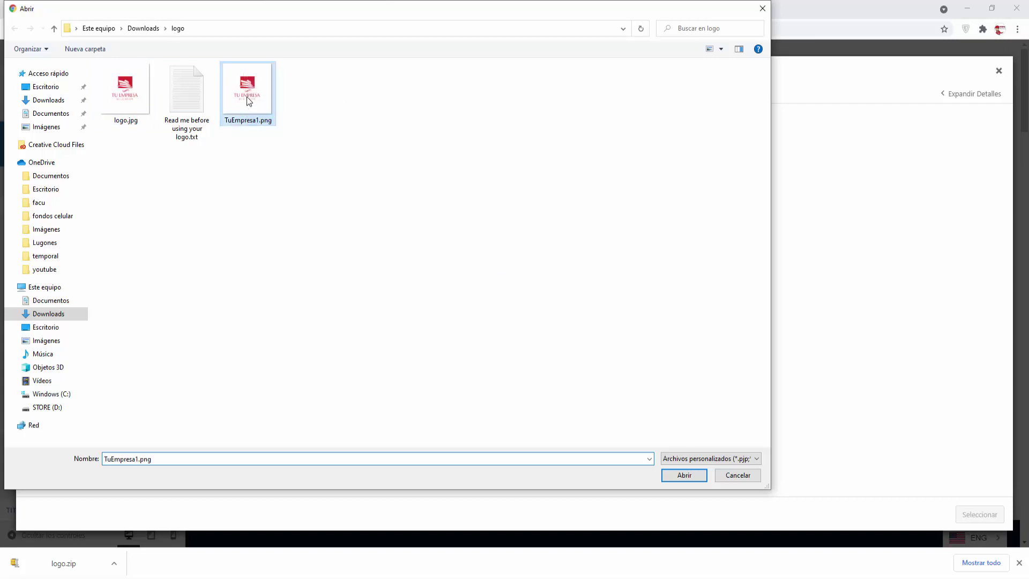
pyautogui.click(695, 475)
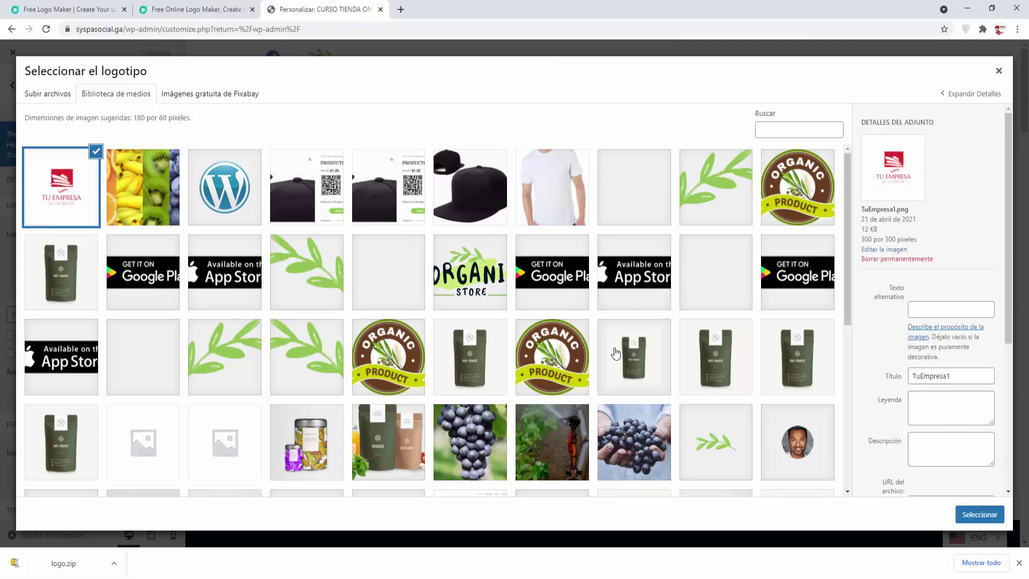
pyautogui.click(980, 515)
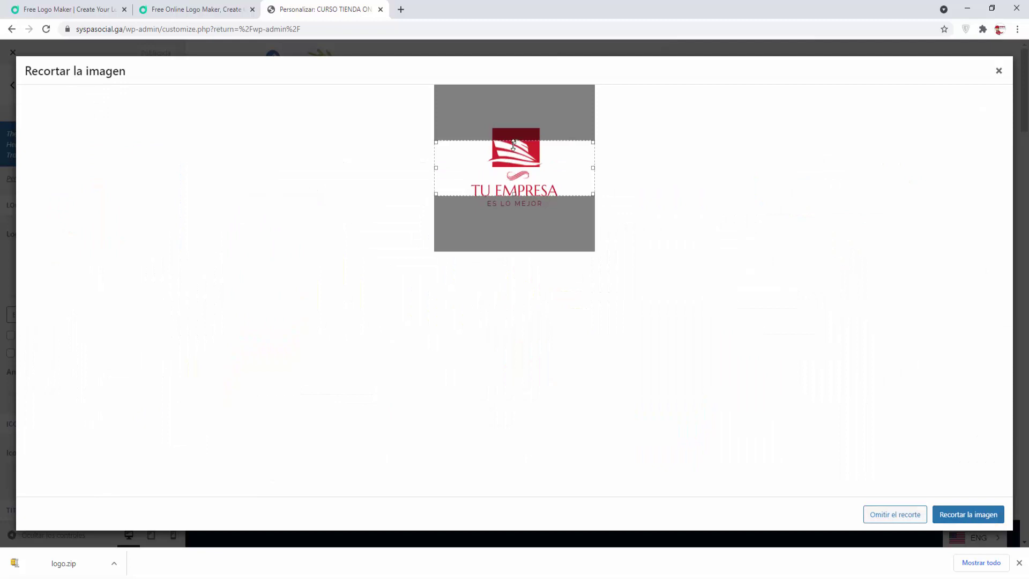
# Crop the logo to a wide area enclosing the whole emblem and both text lines, and publish the change
pyautogui.moveTo(513, 142); pyautogui.dragTo(513, 124)
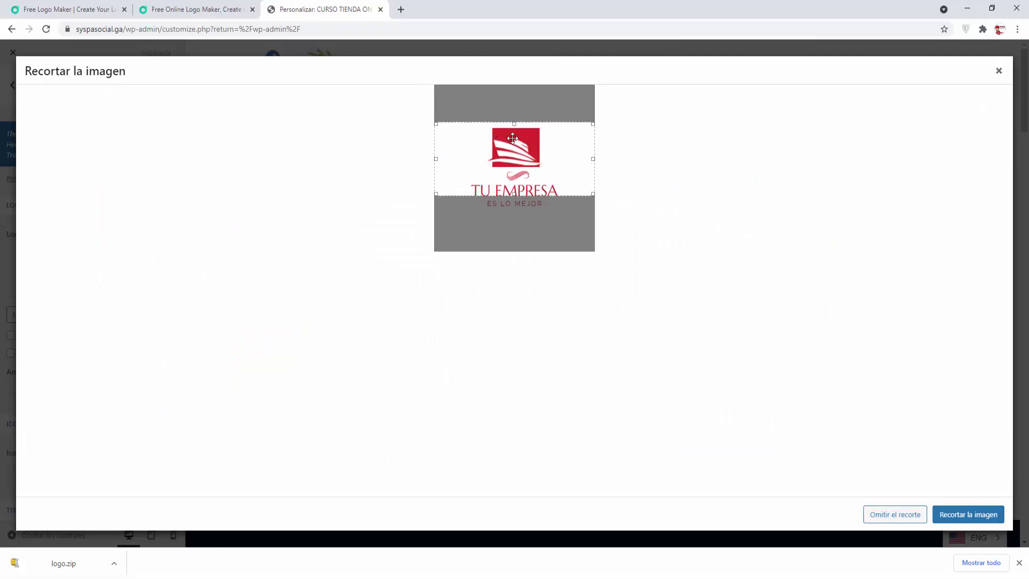
pyautogui.moveTo(516, 195); pyautogui.dragTo(515, 215)
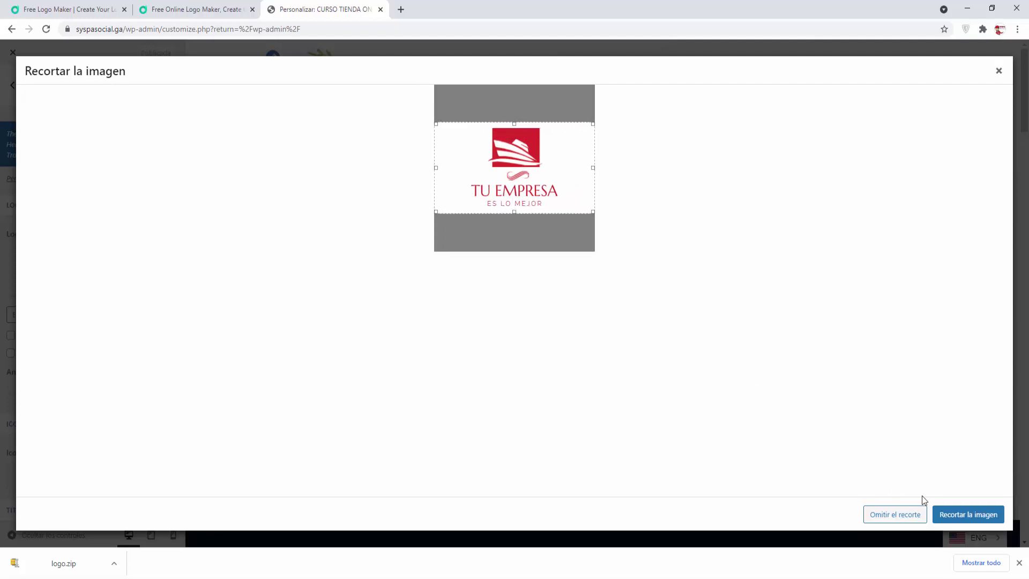
pyautogui.click(968, 515)
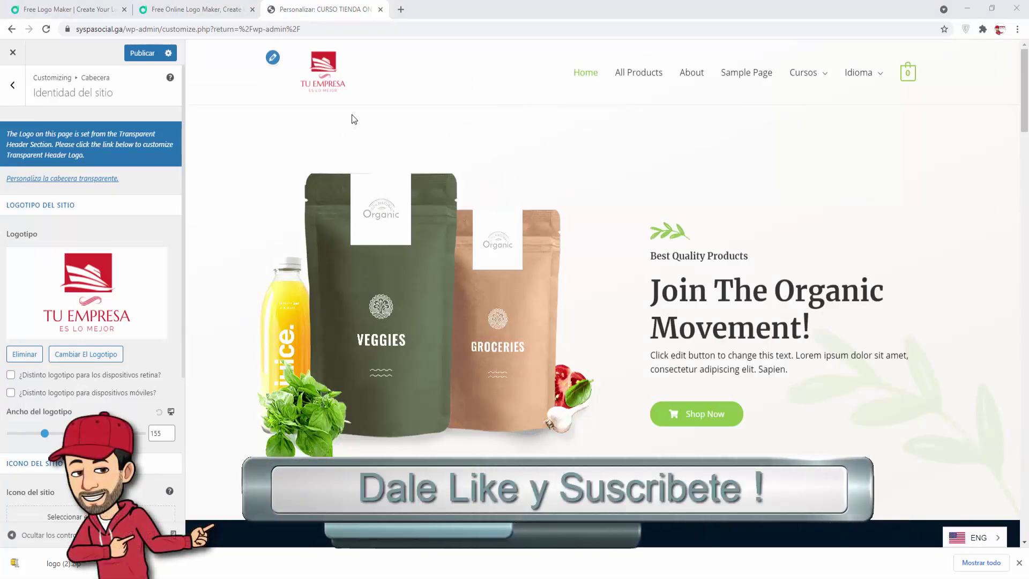
pyautogui.click(145, 60)
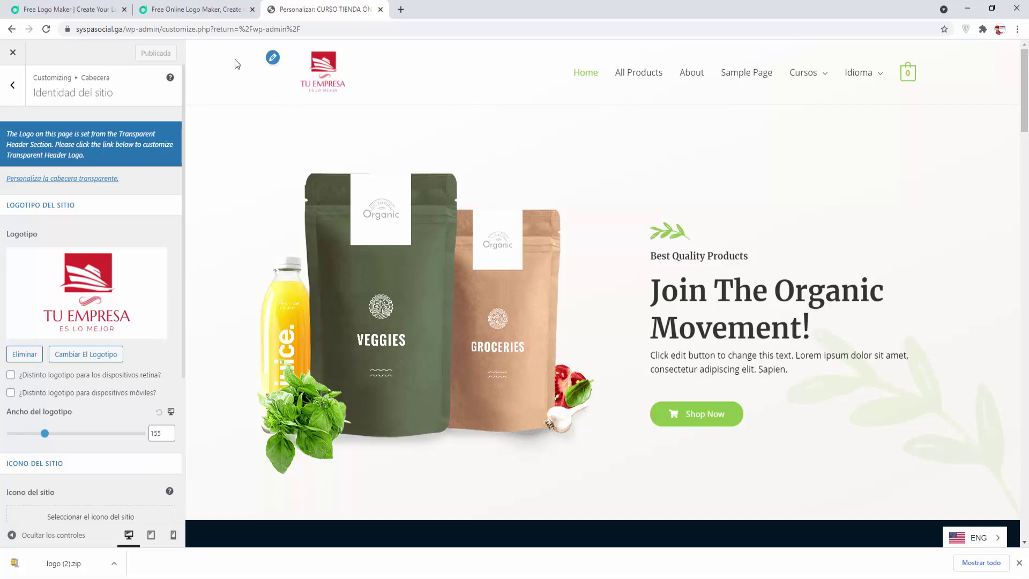
# Load syspasocial.ga in a new browser tab to check the header logo on the live site, and close that tab
pyautogui.moveTo(77, 29); pyautogui.dragTo(124, 29)
pyautogui.hotkey('ctrl', 'c')
pyautogui.click(401, 9)
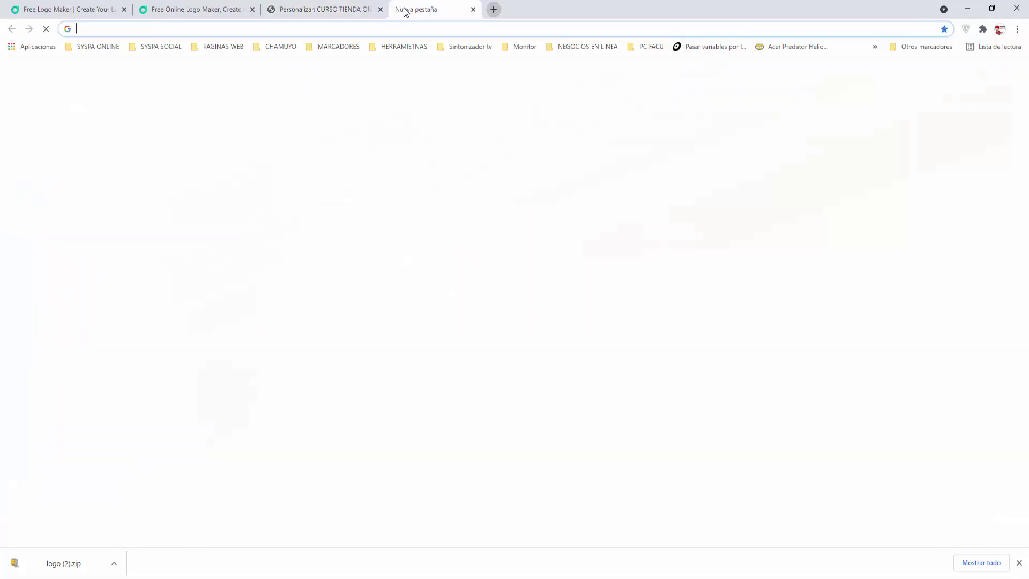
pyautogui.hotkey('ctrl', 'v')
pyautogui.press('Return')
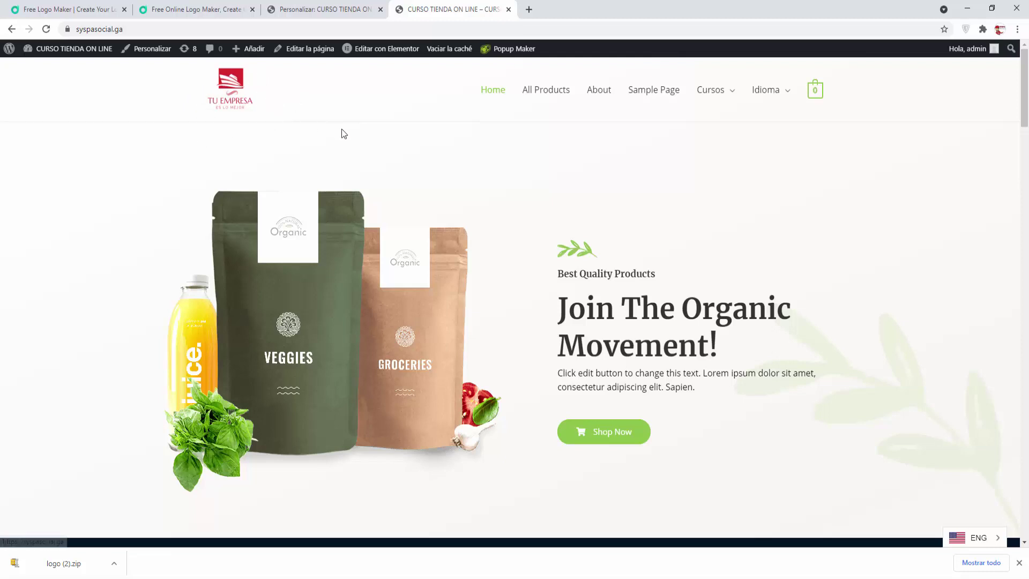
pyautogui.click(509, 9)
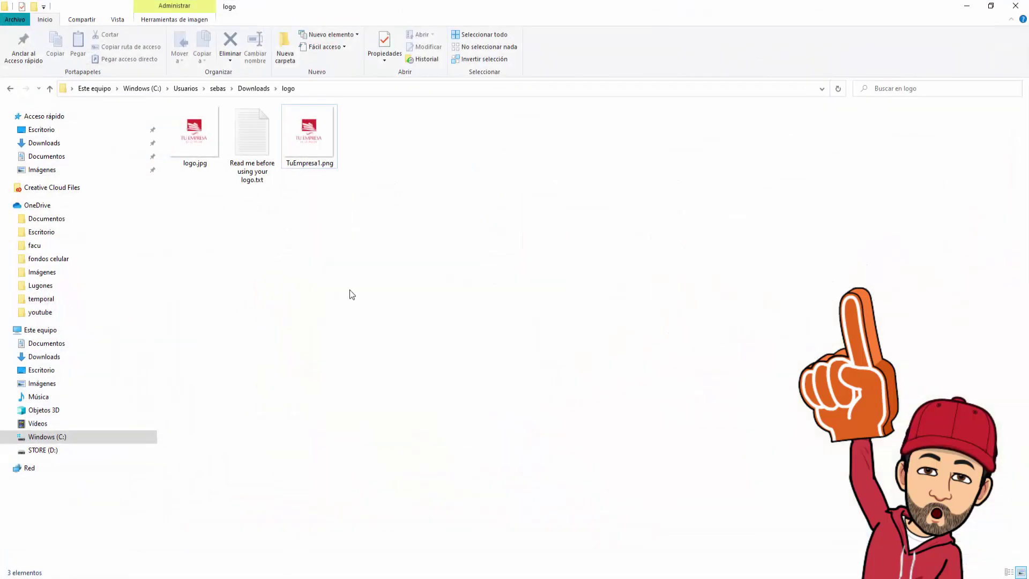
# Open TuEmpresa1.png from the logo folder in Adobe Photoshop CC 2019 and display its layers
pyautogui.rightClick(315, 135)
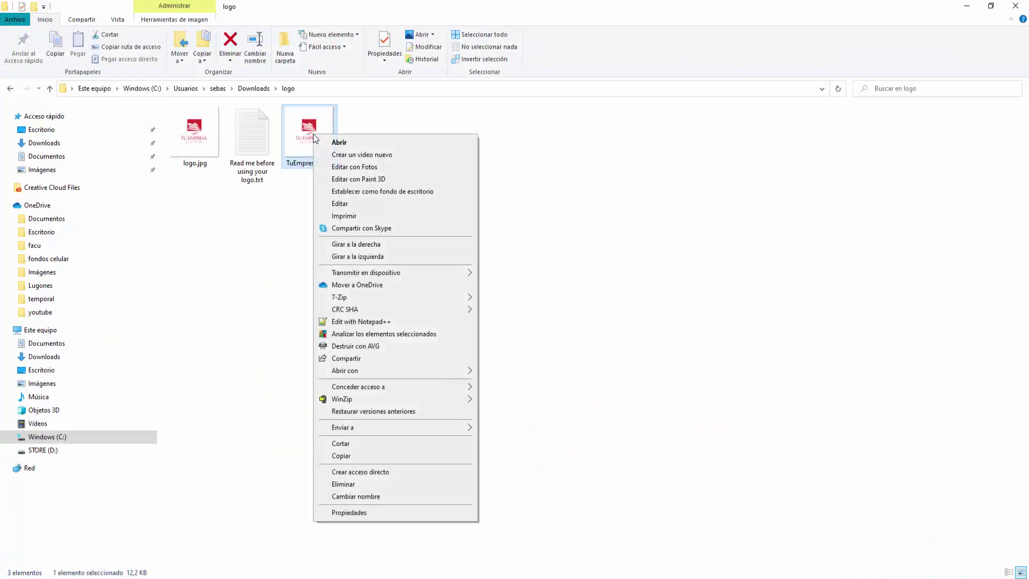
pyautogui.moveTo(449, 370)
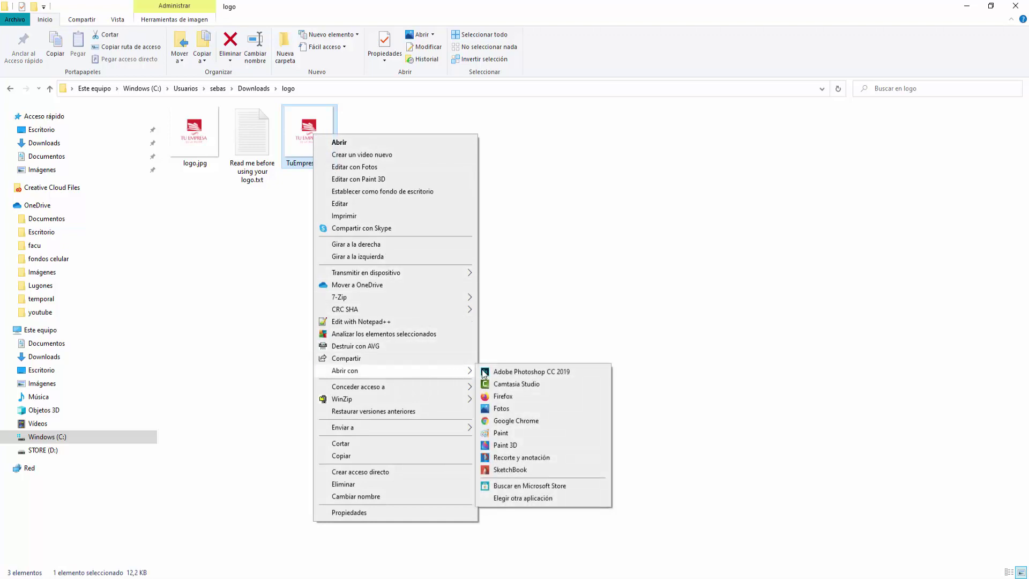
pyautogui.click(494, 374)
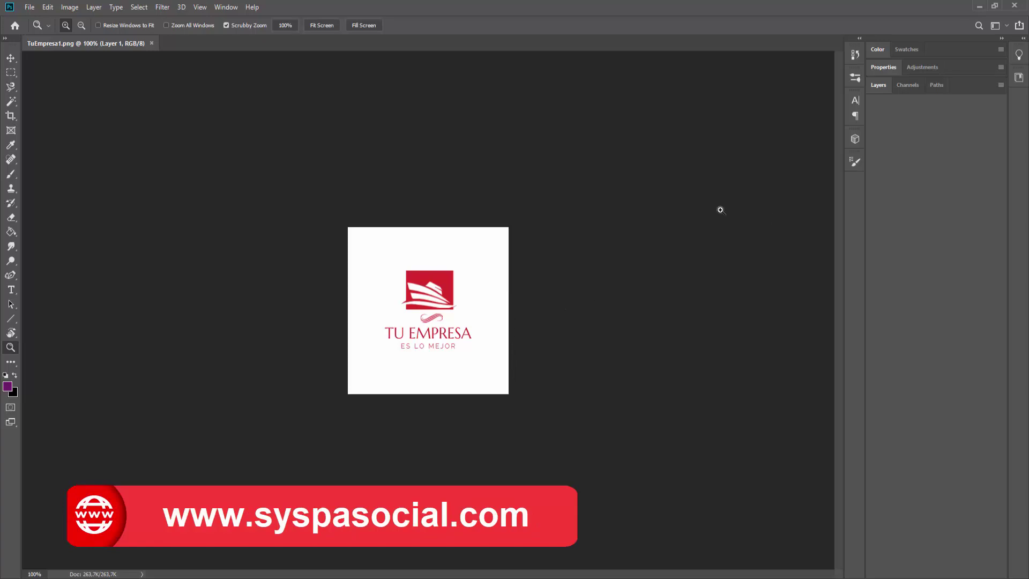
pyautogui.click(879, 85)
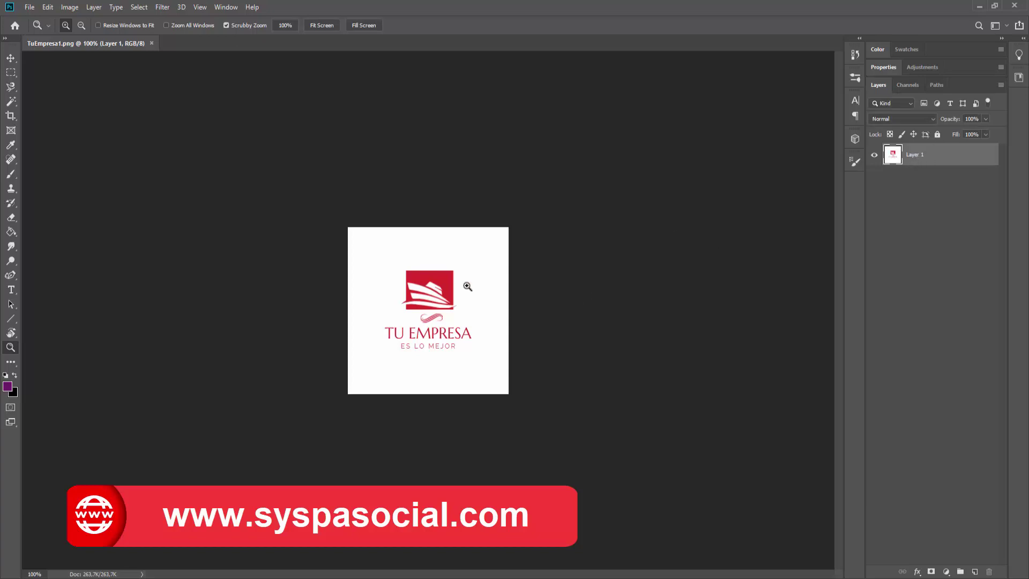
pyautogui.rightClick(919, 159)
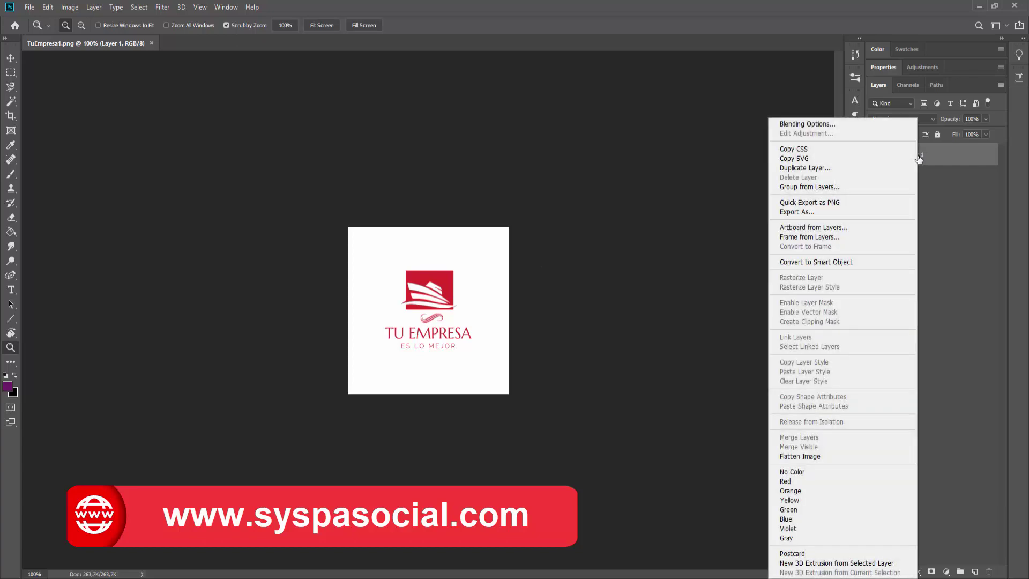
pyautogui.click(813, 125)
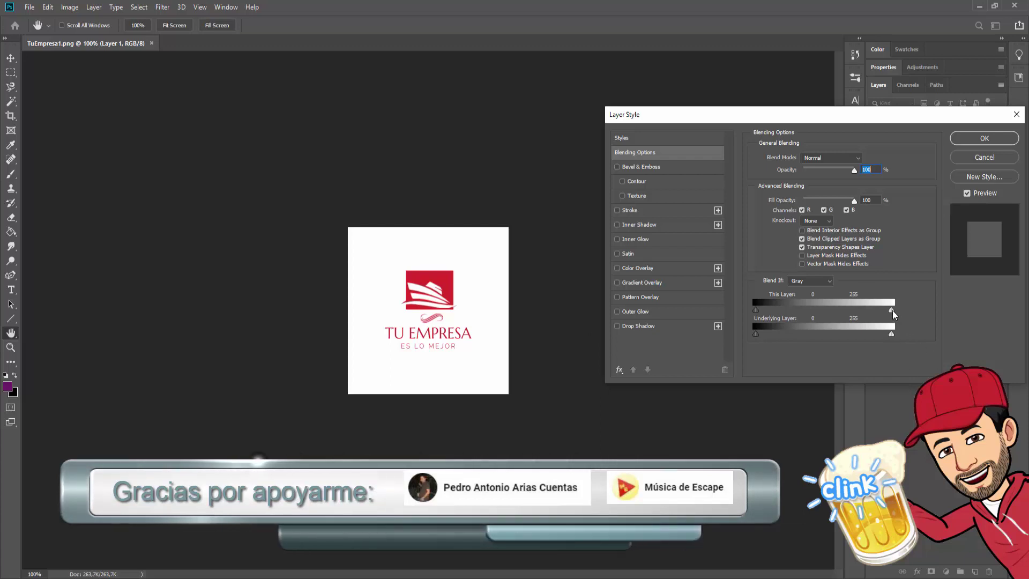
pyautogui.moveTo(893, 314); pyautogui.dragTo(891, 314)
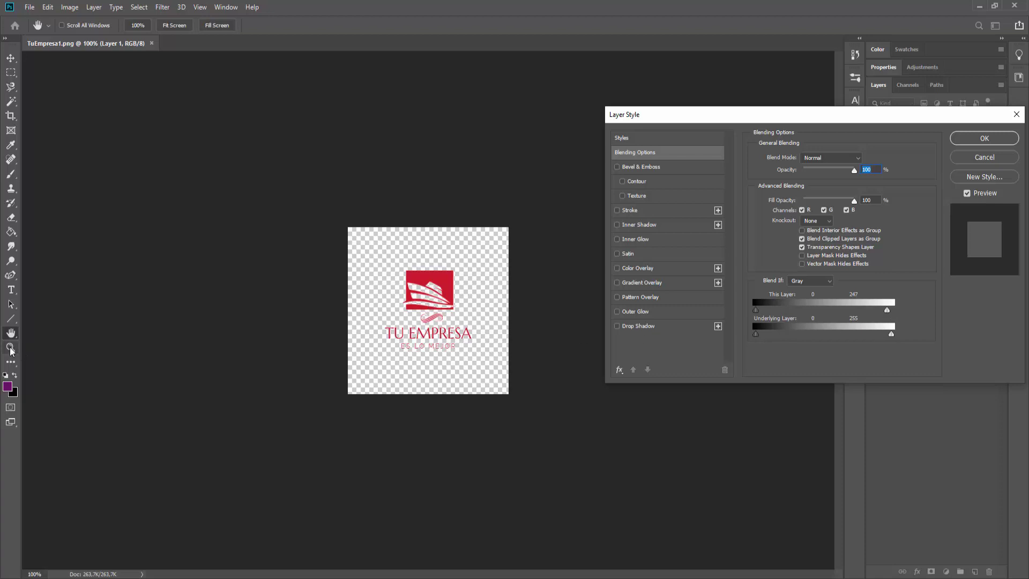
pyautogui.press('z')
pyautogui.click(989, 158)
# Fit the image on screen and hide Layer 1's white background by lowering the Blend If white limit for This Layer to about 187
pyautogui.rightClick(421, 306)
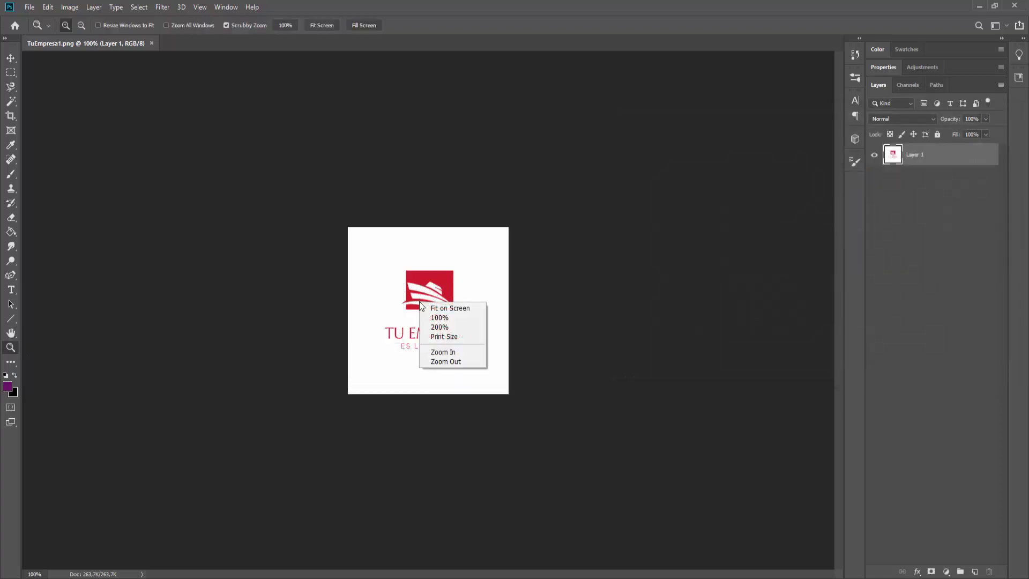
pyautogui.click(441, 308)
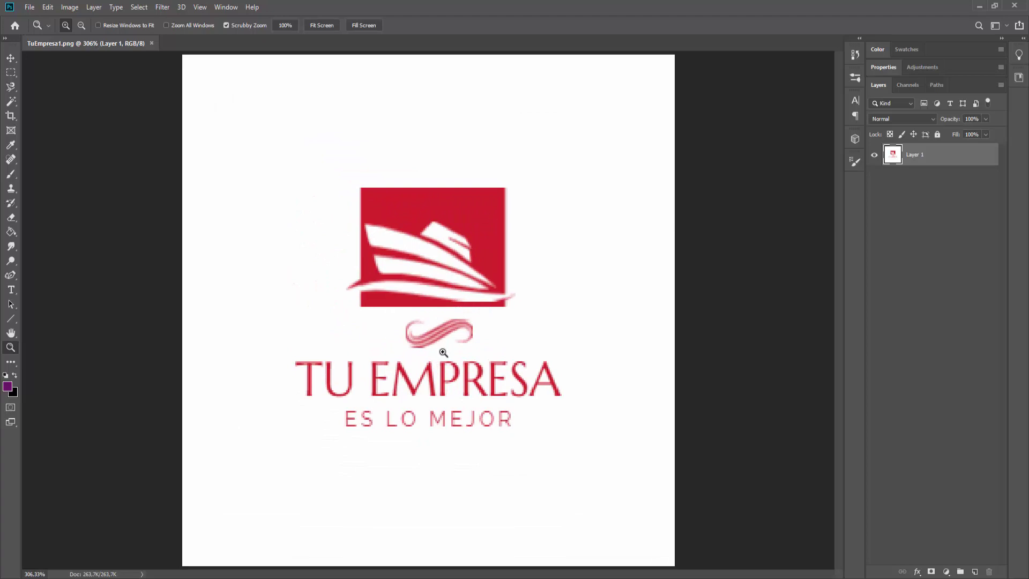
pyautogui.rightClick(919, 160)
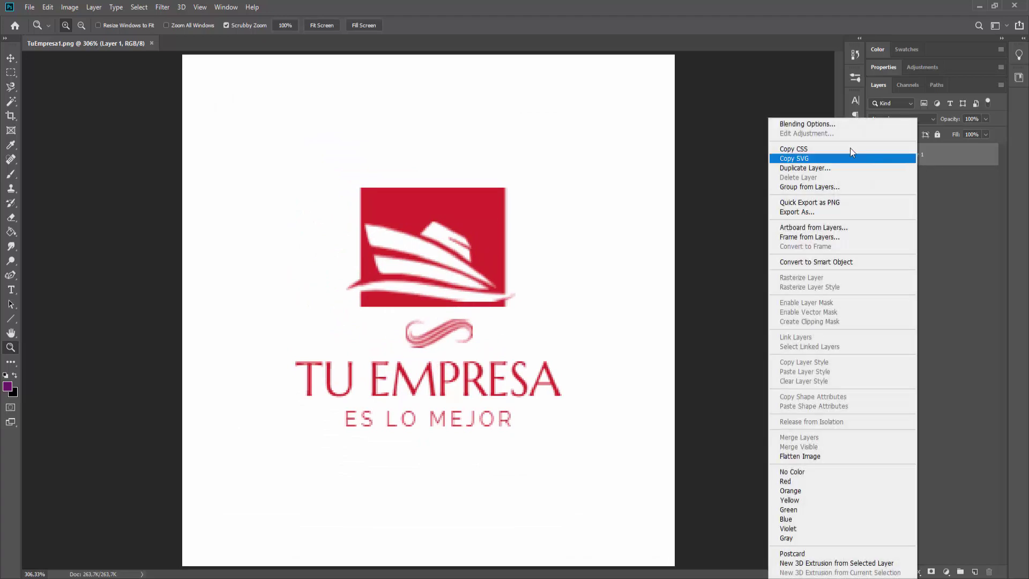
pyautogui.click(818, 127)
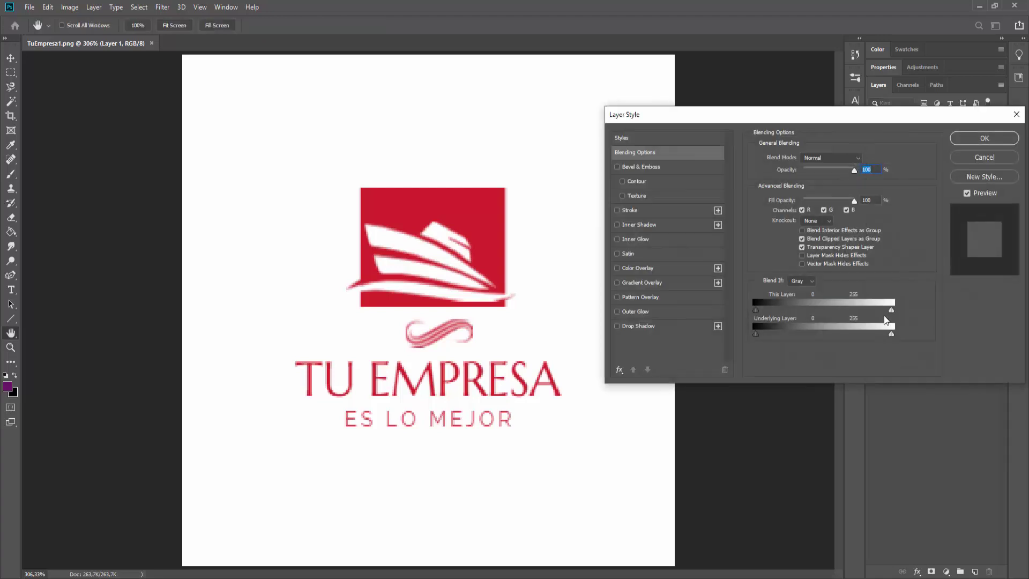
pyautogui.moveTo(892, 314); pyautogui.dragTo(891, 314)
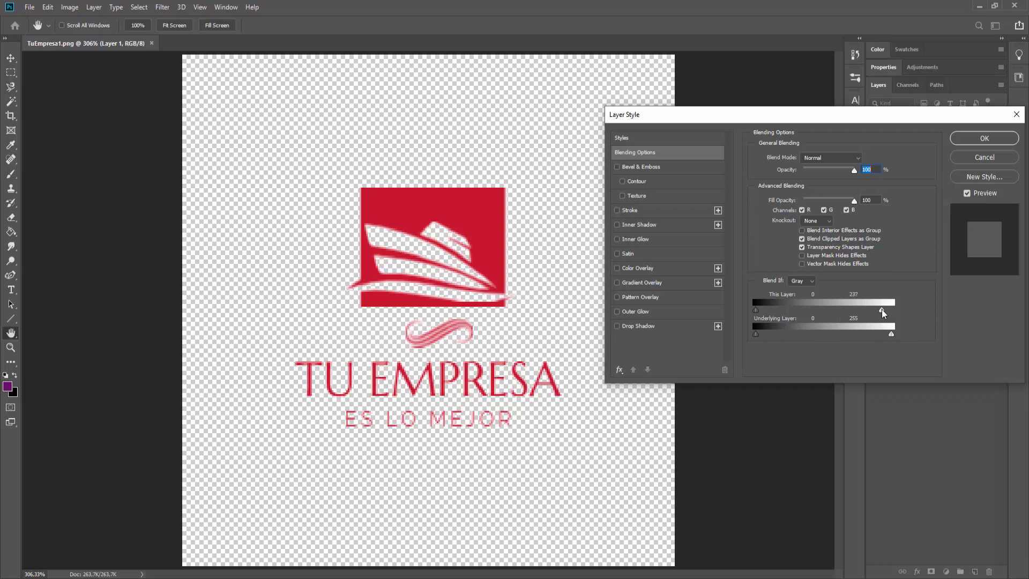
pyautogui.moveTo(881, 312); pyautogui.dragTo(856, 315)
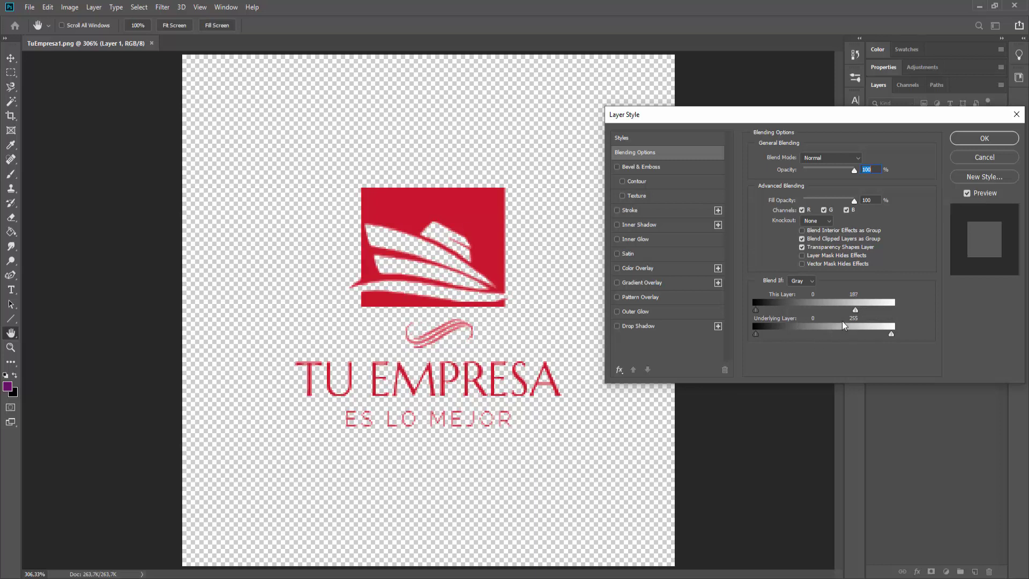
pyautogui.press('alt')
pyautogui.moveTo(856, 320)
pyautogui.mouseDown()
pyautogui.moveTo(886, 311)
pyautogui.moveTo(842, 315)
pyautogui.moveTo(885, 316)
pyautogui.moveTo(859, 317)
pyautogui.mouseUp()
pyautogui.click(990, 143)
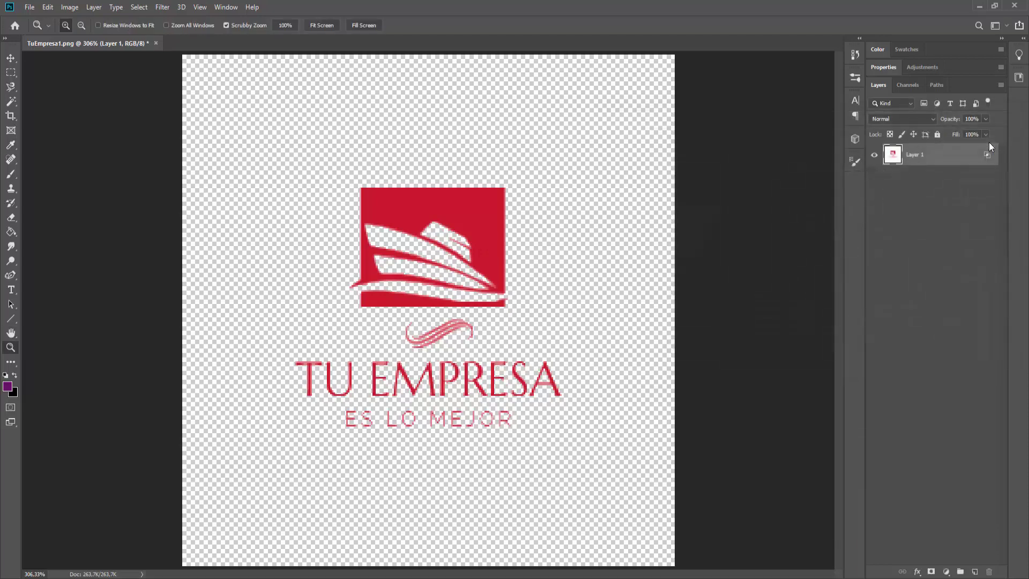
pyautogui.click(29, 7)
pyautogui.click(44, 130)
pyautogui.press('Return')
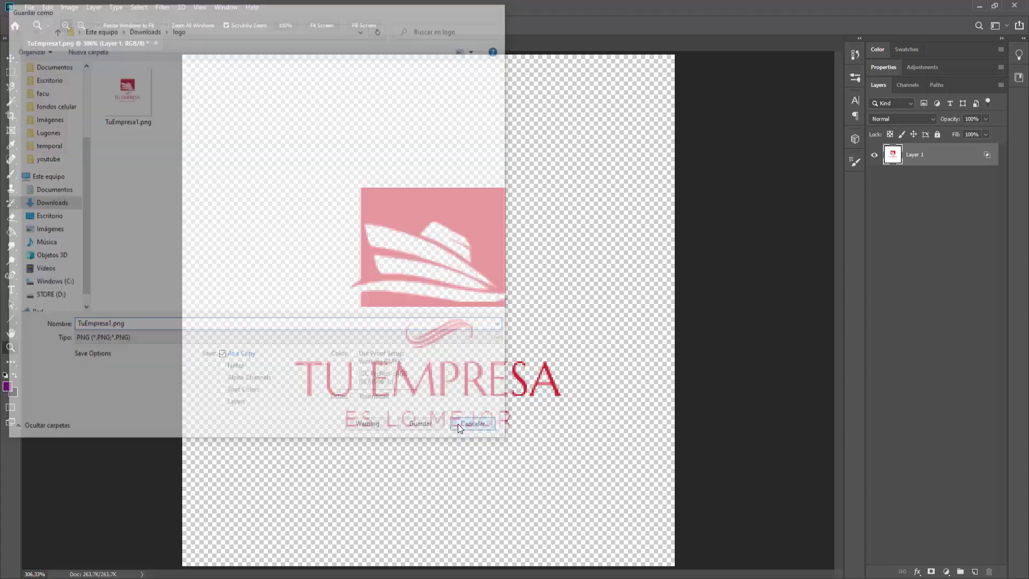
# Export the transparent logo as a PNG named TuEmpresa4.png in the logo folder
pyautogui.click(29, 8)
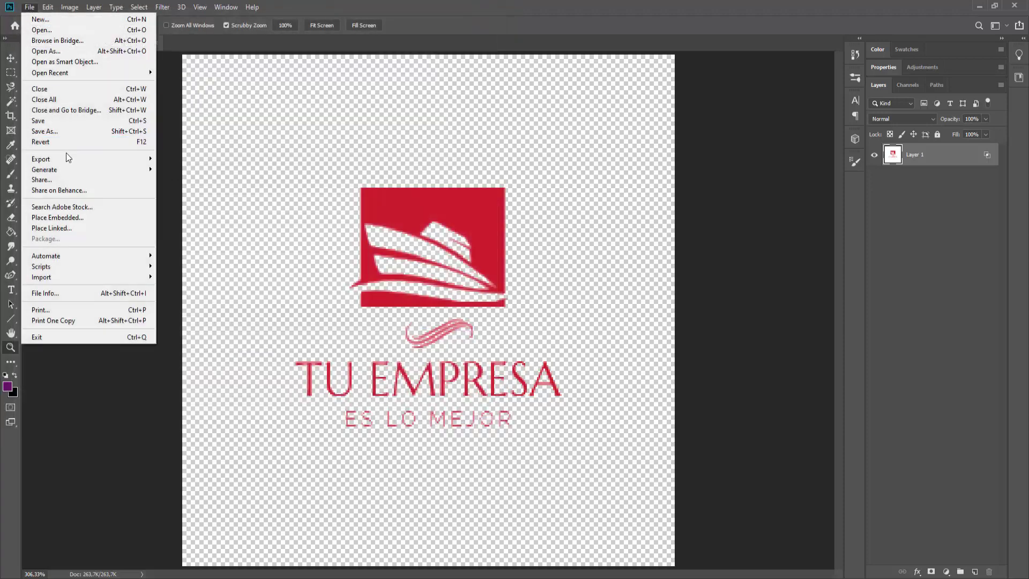
pyautogui.click(203, 158)
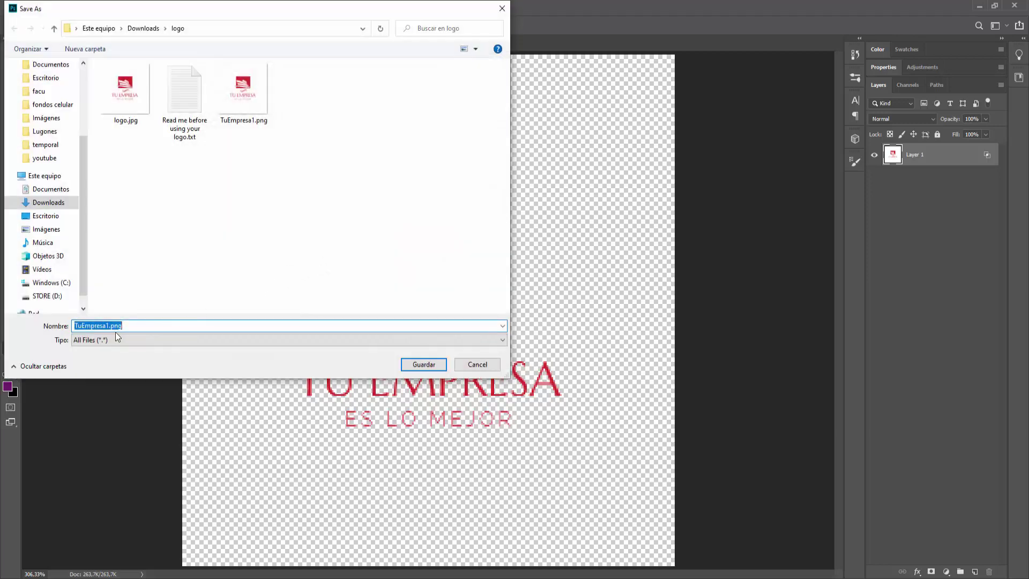
pyautogui.press('BackSpace')
pyautogui.write('4')
pyautogui.click(420, 365)
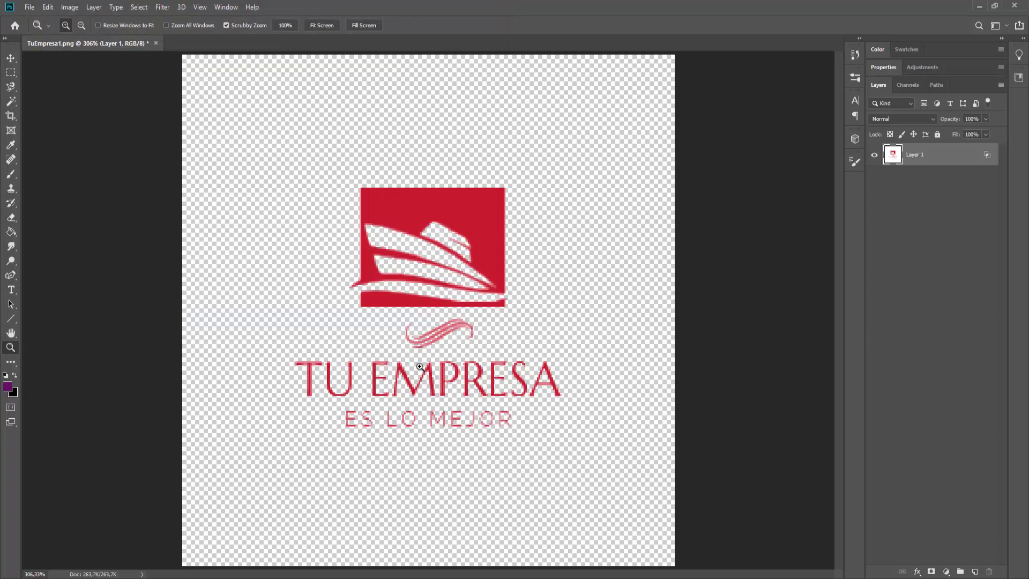
# Quit Photoshop without saving the changes to TuEmpresa1.png, and deselect the file in the logo folder
pyautogui.click(1015, 8)
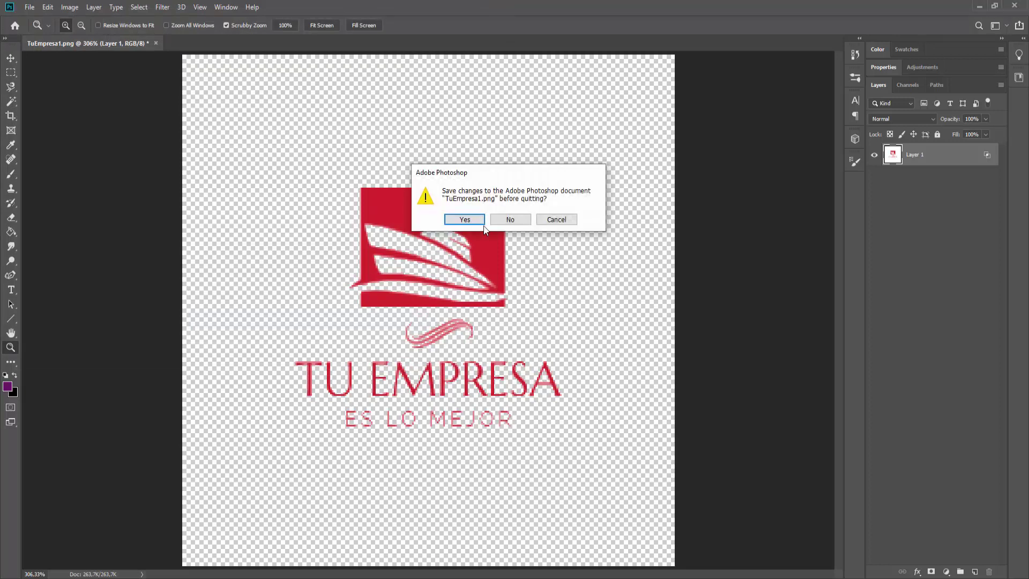
pyautogui.click(510, 220)
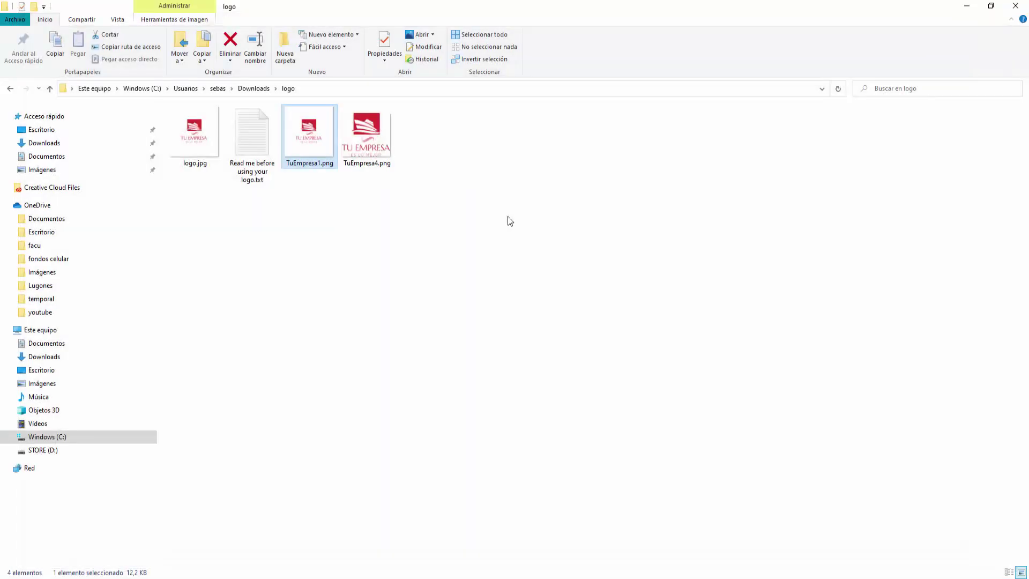
pyautogui.click(507, 217)
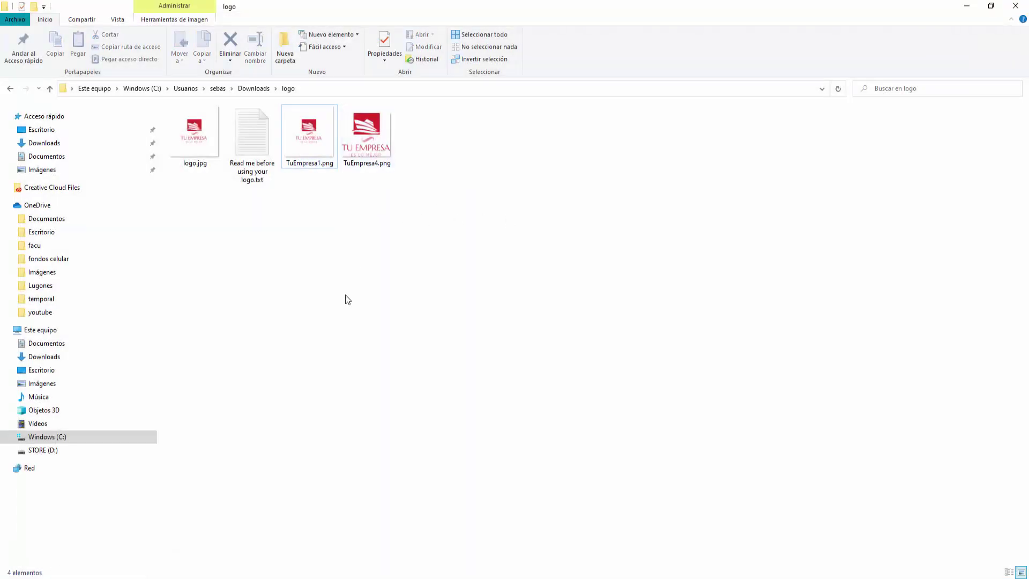
# Switch to the WordPress customizer in Chrome and replace the site logo by uploading and selecting TuEmpresa4.png from the logo folder
pyautogui.click(303, 575)
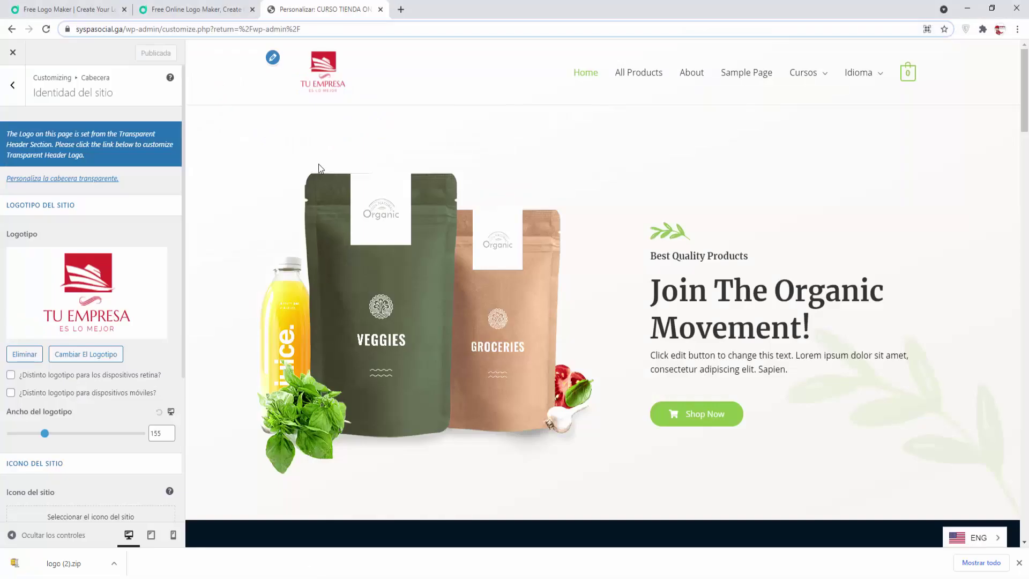
pyautogui.click(100, 356)
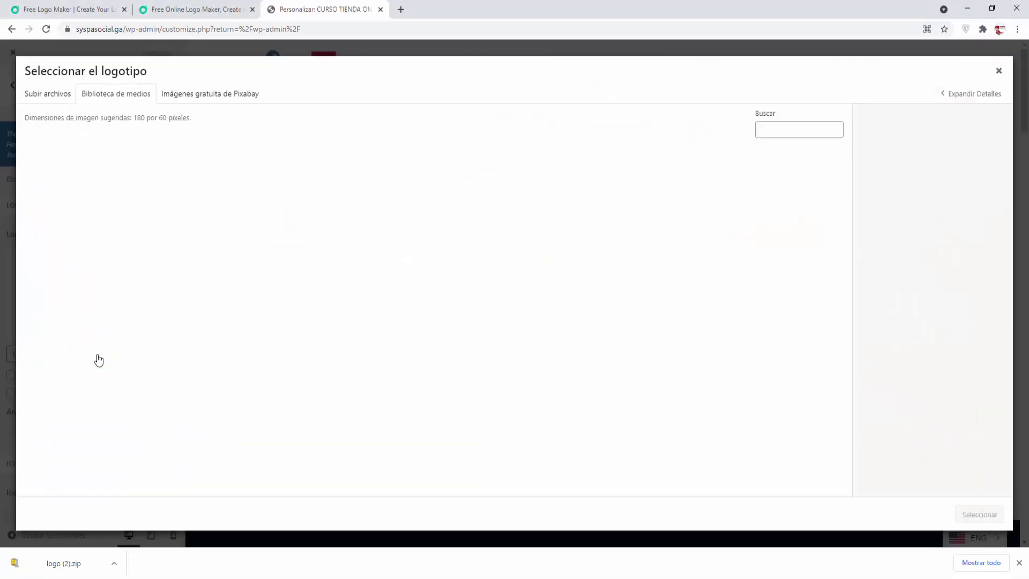
pyautogui.click(59, 100)
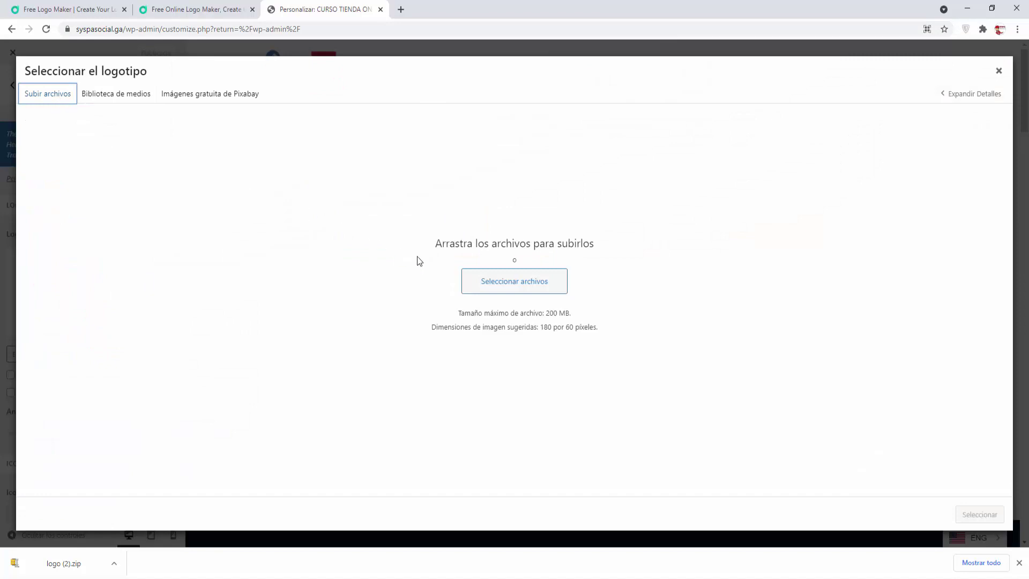
pyautogui.click(509, 284)
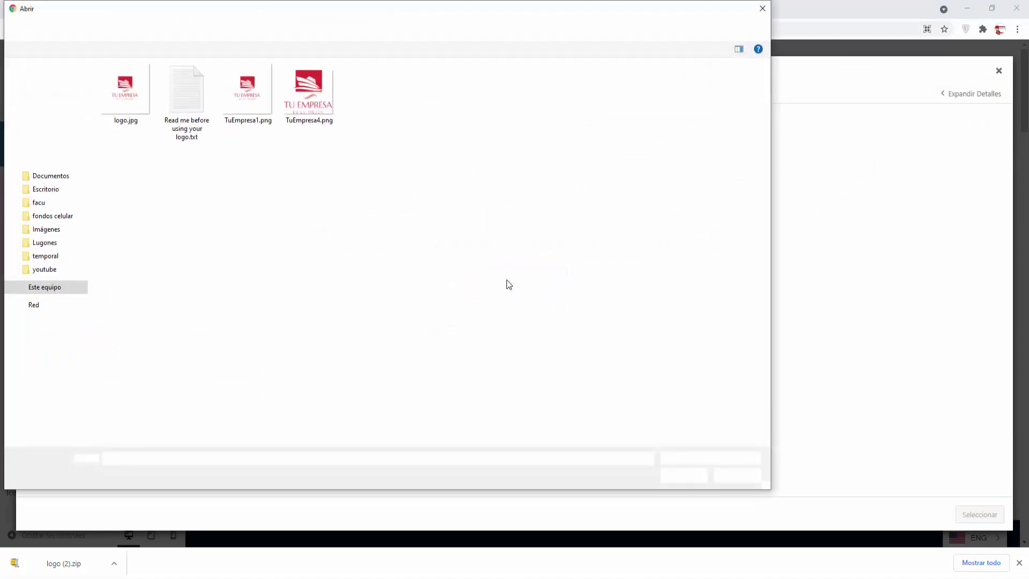
pyautogui.click(307, 87)
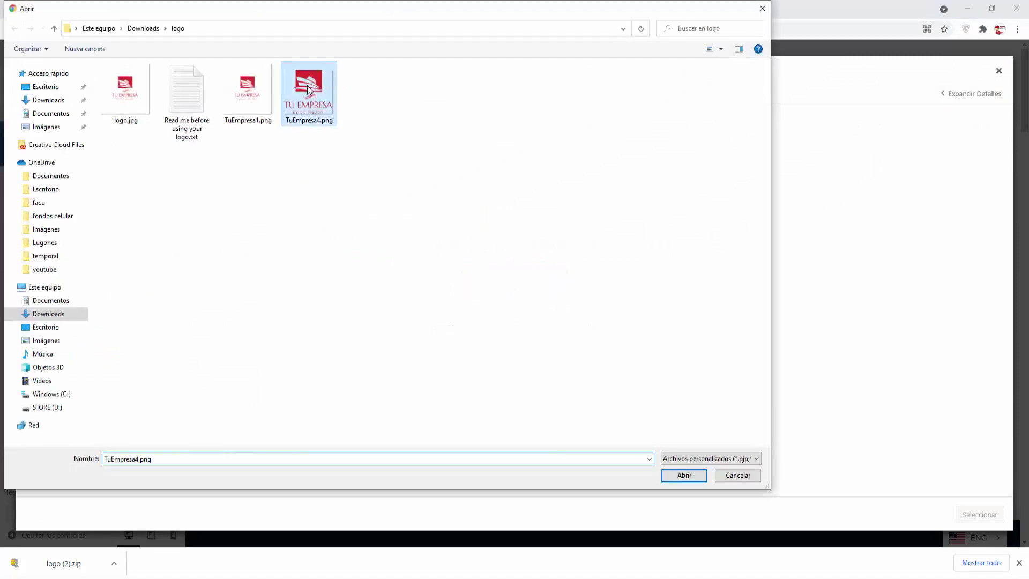
pyautogui.click(684, 476)
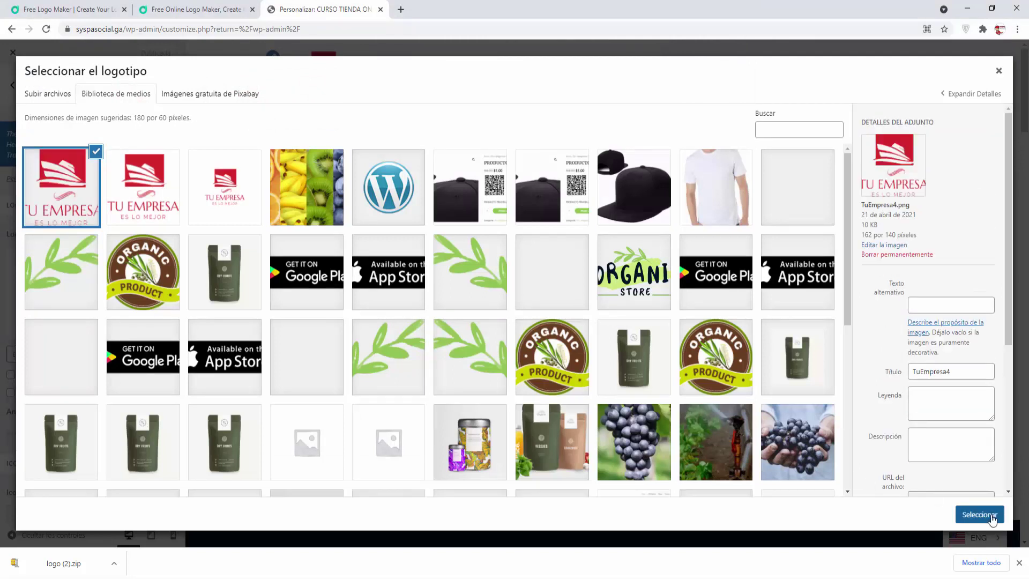
pyautogui.click(981, 516)
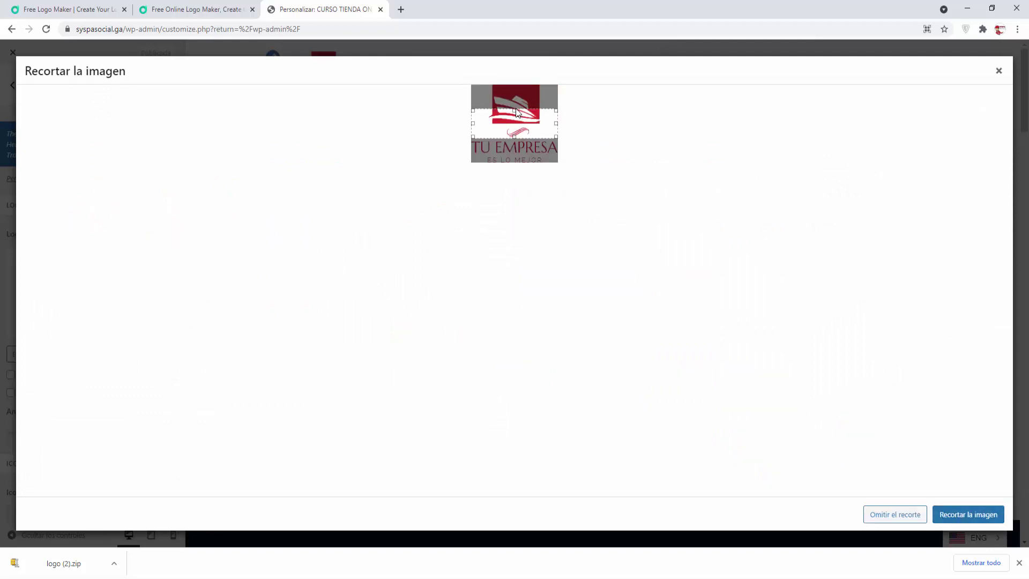
# Crop the logo with the crop area extended over the full image height, and set the logo width to 85
pyautogui.moveTo(516, 111); pyautogui.dragTo(516, 86)
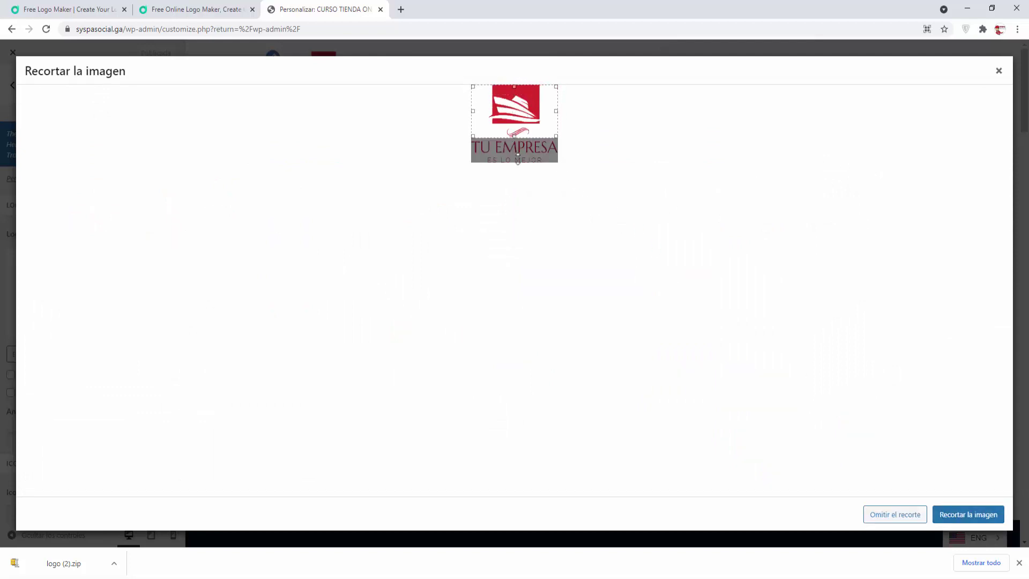
pyautogui.moveTo(518, 158); pyautogui.dragTo(518, 162)
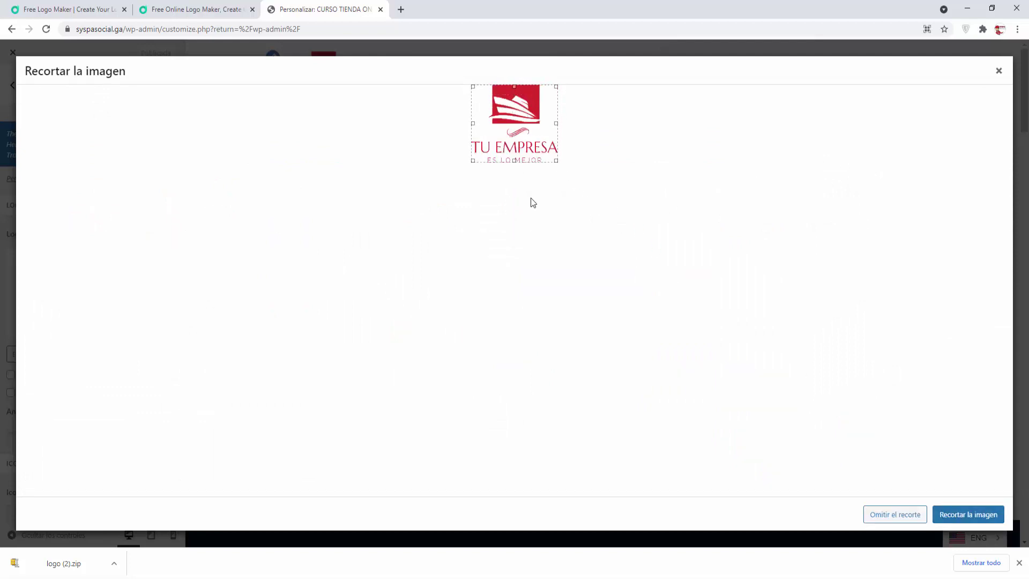
pyautogui.click(965, 514)
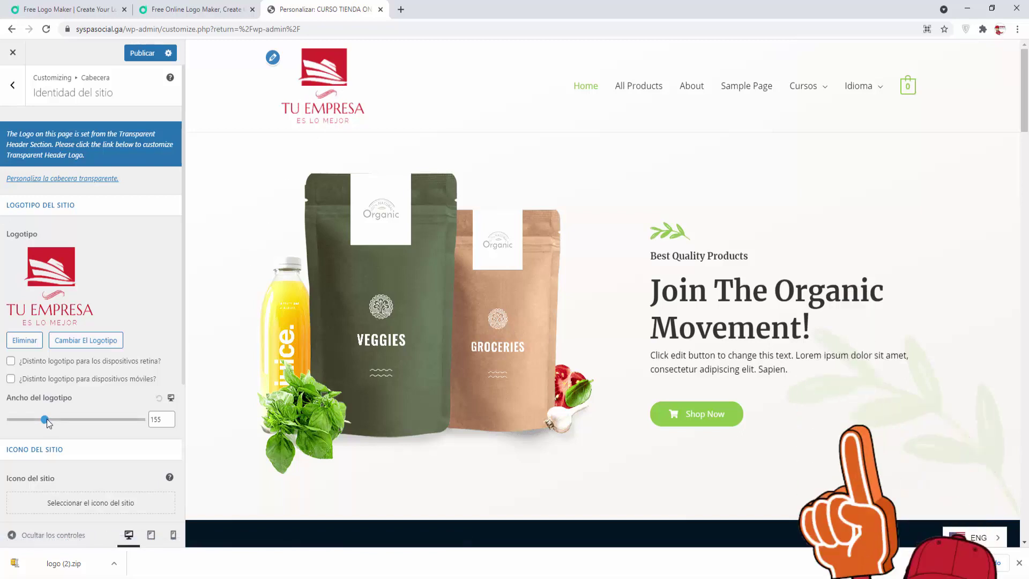
pyautogui.moveTo(47, 419); pyautogui.dragTo(29, 420)
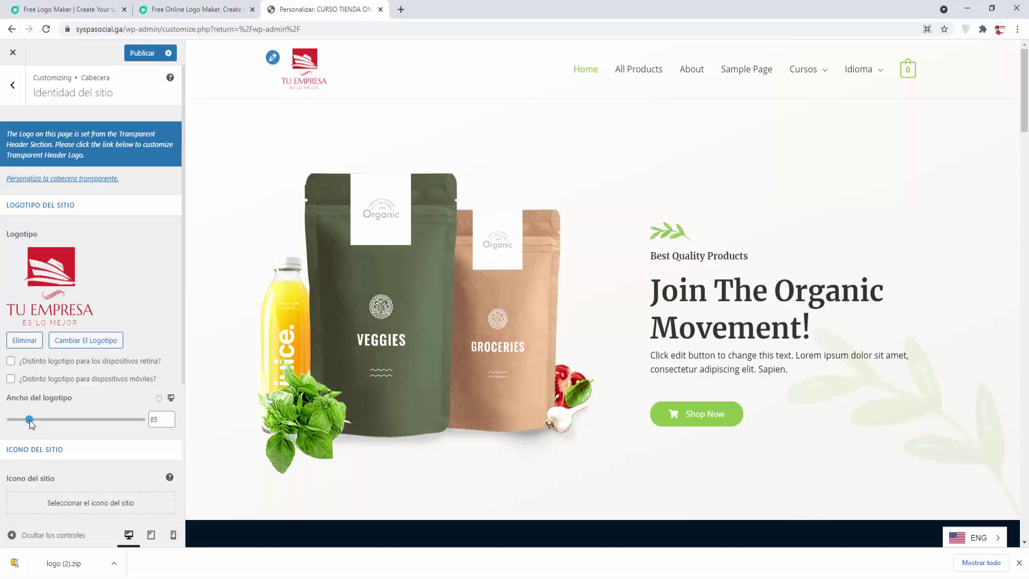